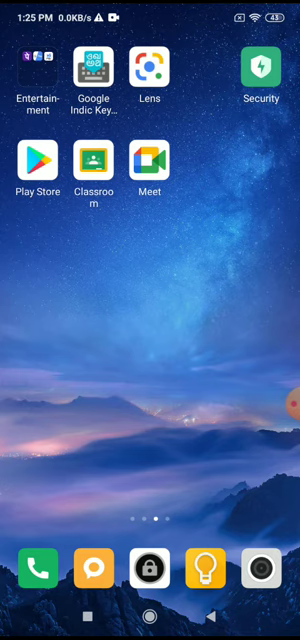
# - Launch the Google Play Store from the home screen
pyautogui.click(293, 404)
pyautogui.click(279, 404)
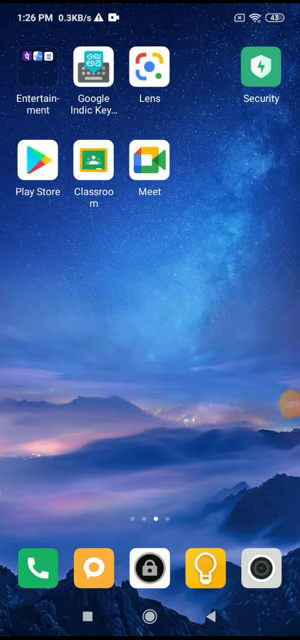
pyautogui.click(38, 162)
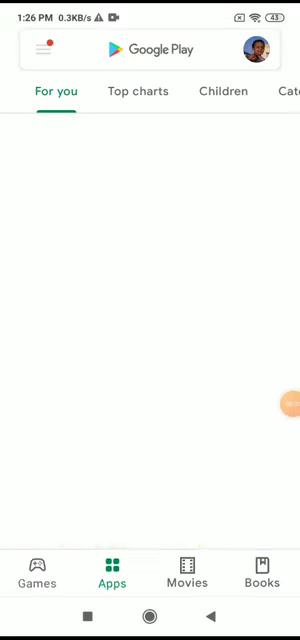
# - Search 'classroom' and confirm Google Classroom shows as installed, then back out
pyautogui.click(150, 49)
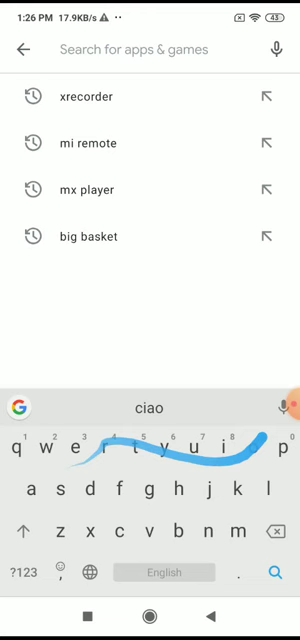
pyautogui.write('classroom')
pyautogui.press('Return')
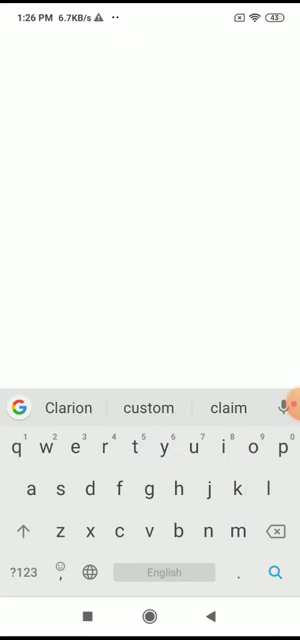
pyautogui.press('Escape')
pyautogui.click(23, 49)
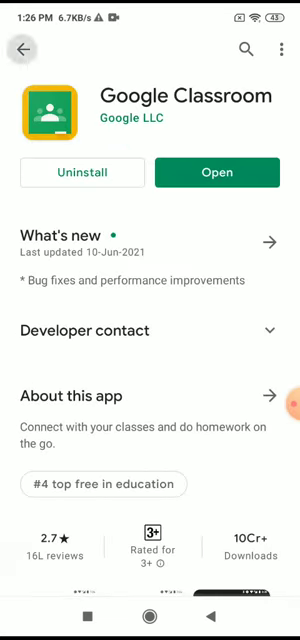
# - Search 'meet' and confirm Google Meet is installed, then return to the home screen
pyautogui.click(128, 49)
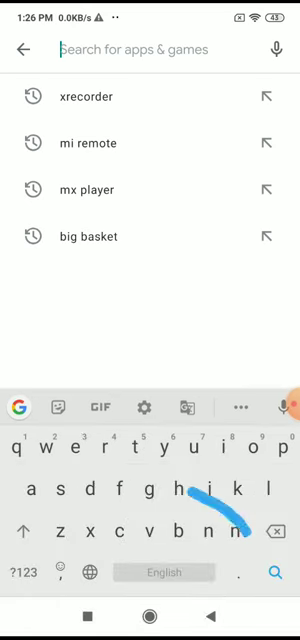
pyautogui.moveTo(238, 530); pyautogui.dragTo(135, 447)
pyautogui.write('meet')
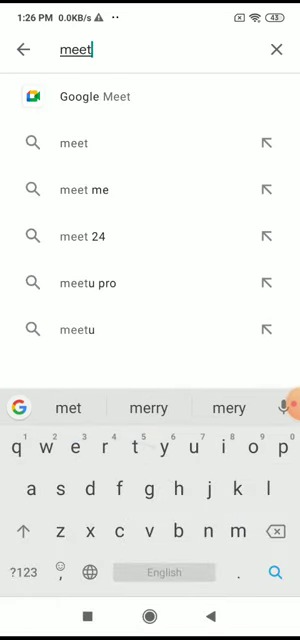
pyautogui.press('Return')
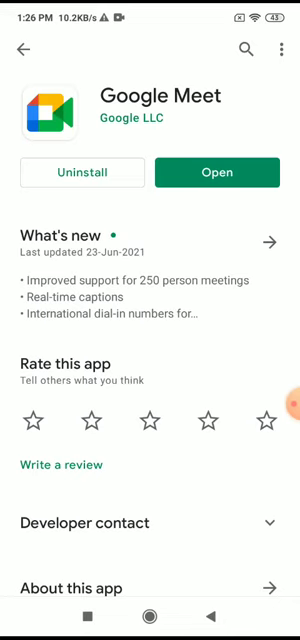
pyautogui.click(292, 404)
pyautogui.click(280, 404)
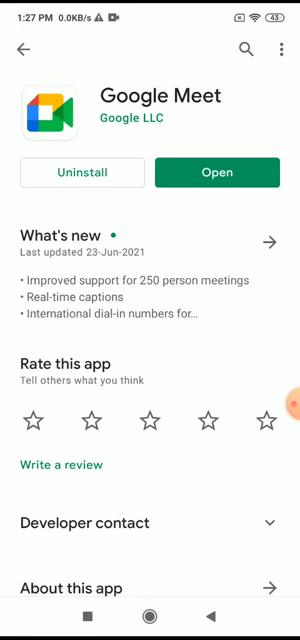
pyautogui.press('Home')
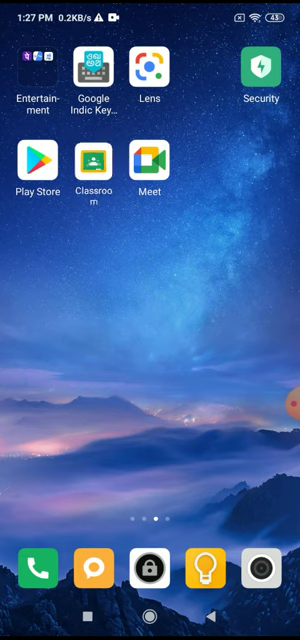
# - Launch Google Classroom and choose Add another account from the profile avatar
pyautogui.click(93, 161)
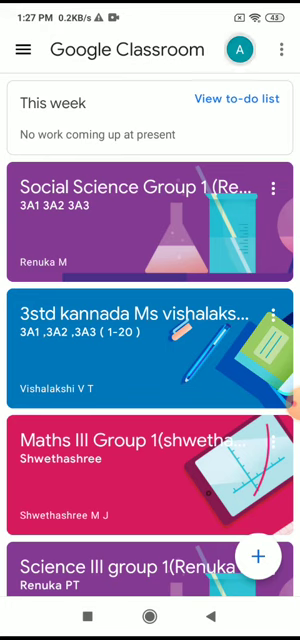
pyautogui.click(239, 49)
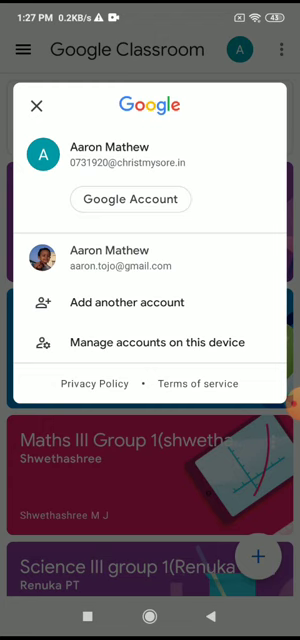
pyautogui.click(127, 302)
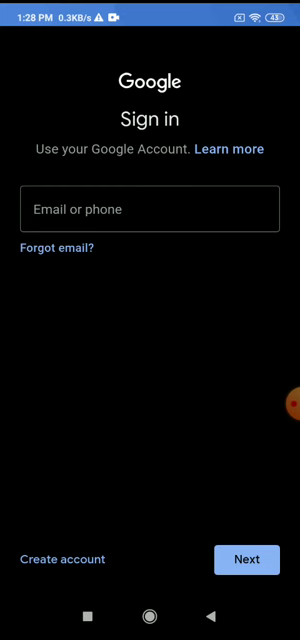
# - Enter the school account's email address with its digits and continue with Next
pyautogui.click(150, 209)
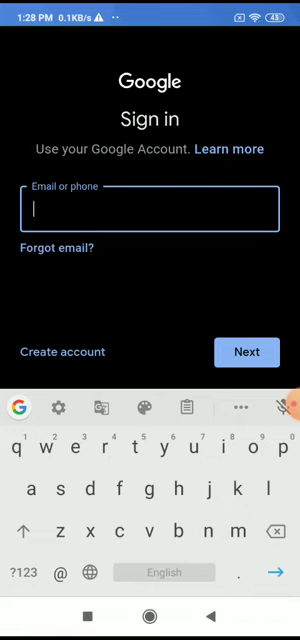
pyautogui.click(23, 572)
pyautogui.click(16, 448)
pyautogui.write('1')
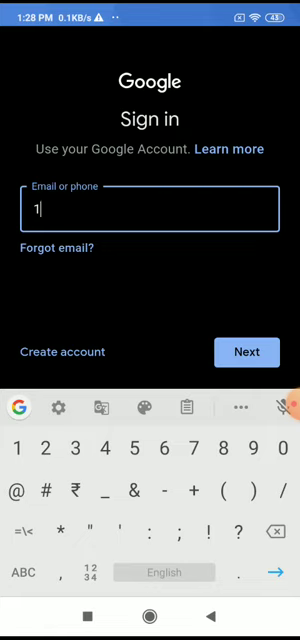
pyautogui.write('622')
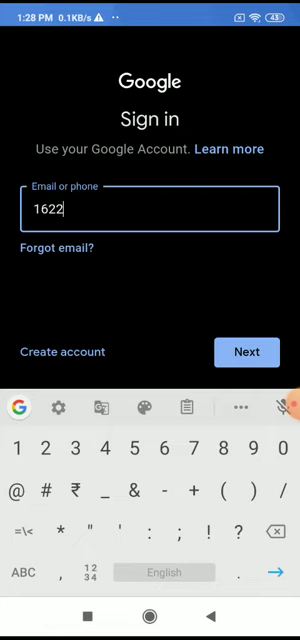
pyautogui.click(289, 405)
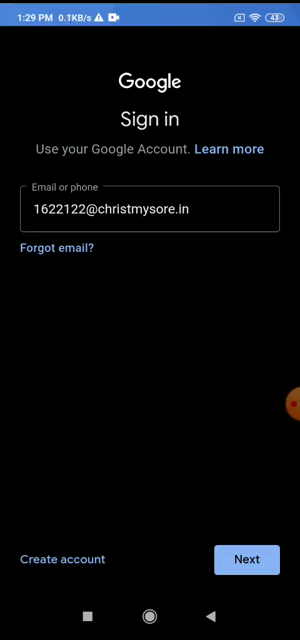
pyautogui.click(247, 559)
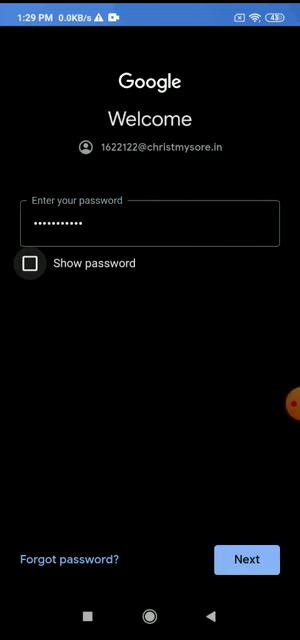
# - Submit the school account's password and agree to Google's terms
pyautogui.click(247, 559)
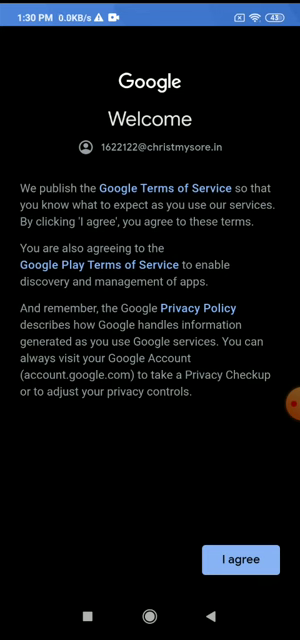
pyautogui.click(240, 559)
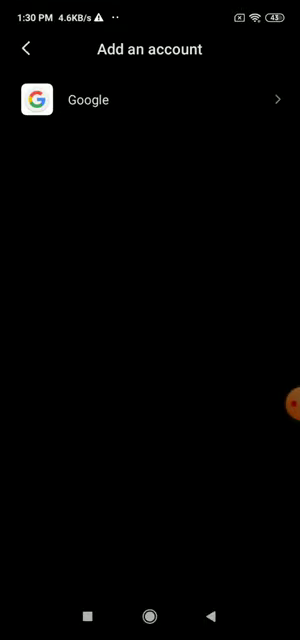
# - Finish Google Services setup, returning to the Add an account screen
pyautogui.click(293, 404)
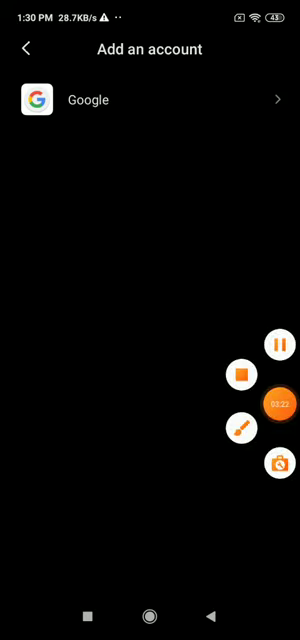